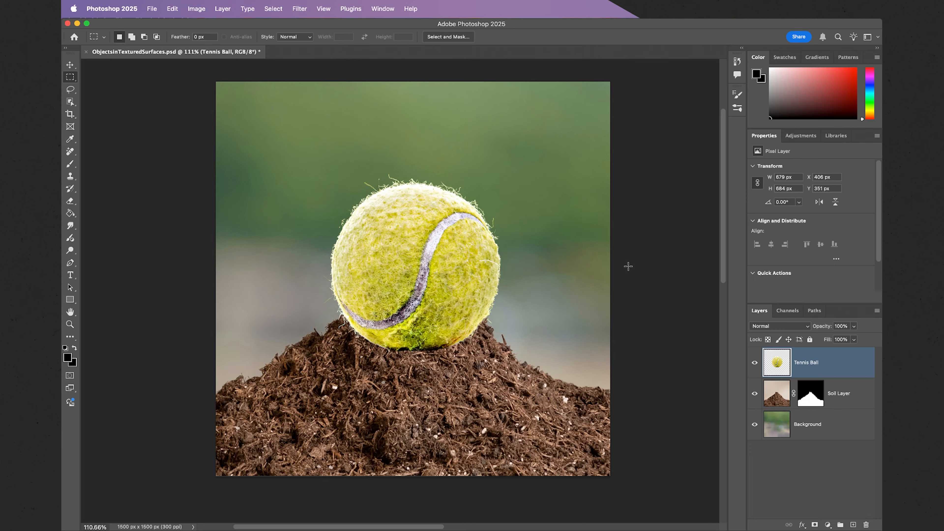
Hide and show the Tennis Ball, Soil Layer and Background layers in turn to check what each contains.
click(754, 363)
click(754, 363)
click(755, 393)
click(754, 393)
click(754, 425)
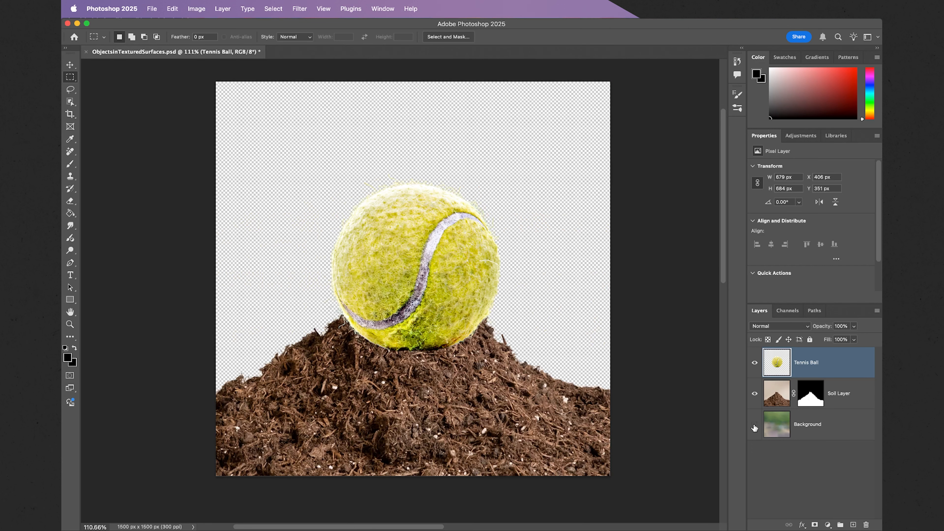
click(754, 426)
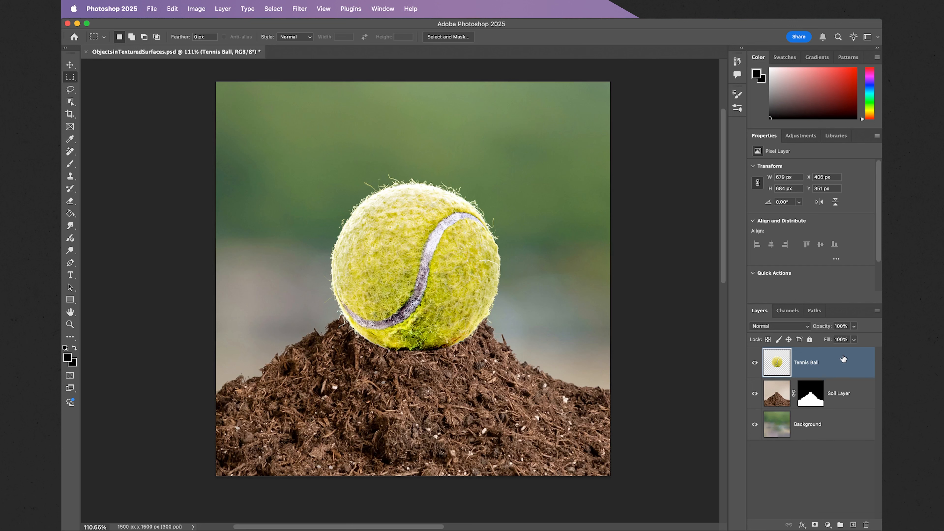
Try hiding the ball's base by painting black on a new Tennis Ball layer mask, and delete that mask.
click(814, 524)
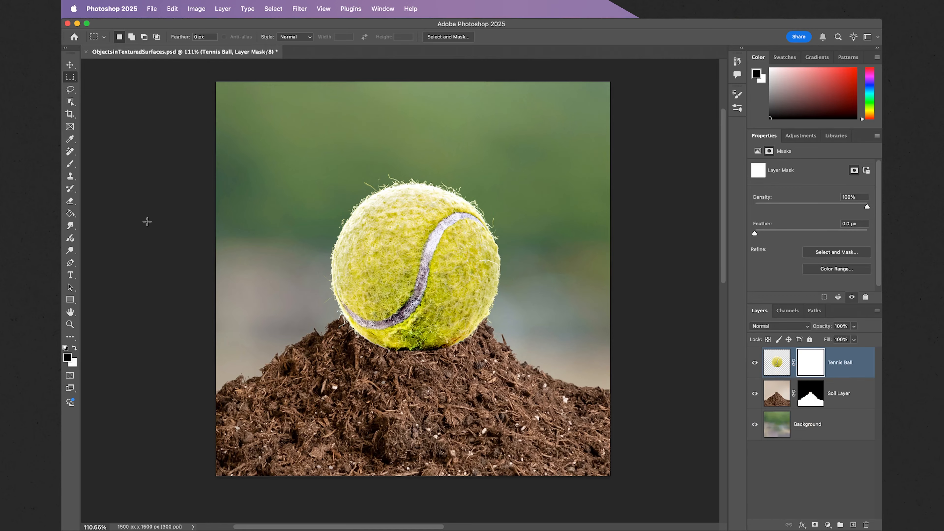
click(71, 164)
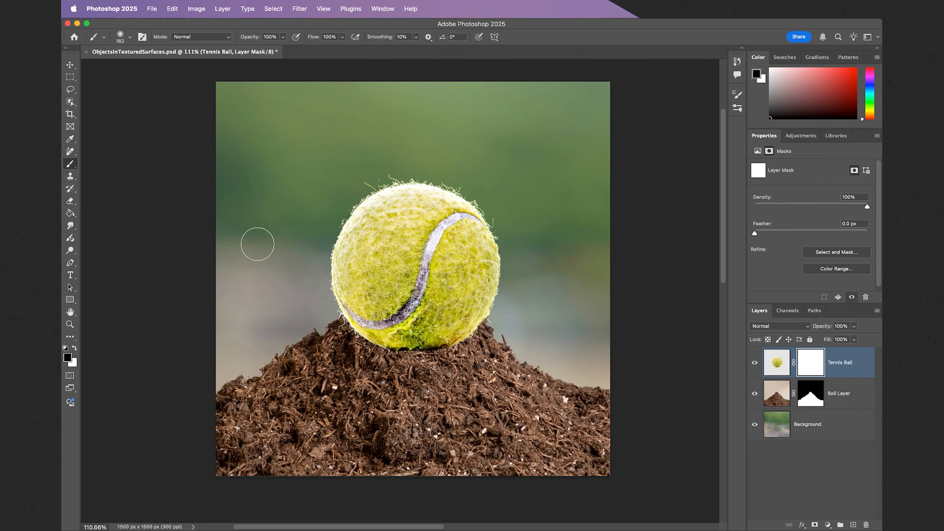
mouse_move(372, 347)
mouse_down()
mouse_move(375, 339)
mouse_move(369, 349)
mouse_move(420, 352)
mouse_move(471, 336)
mouse_up()
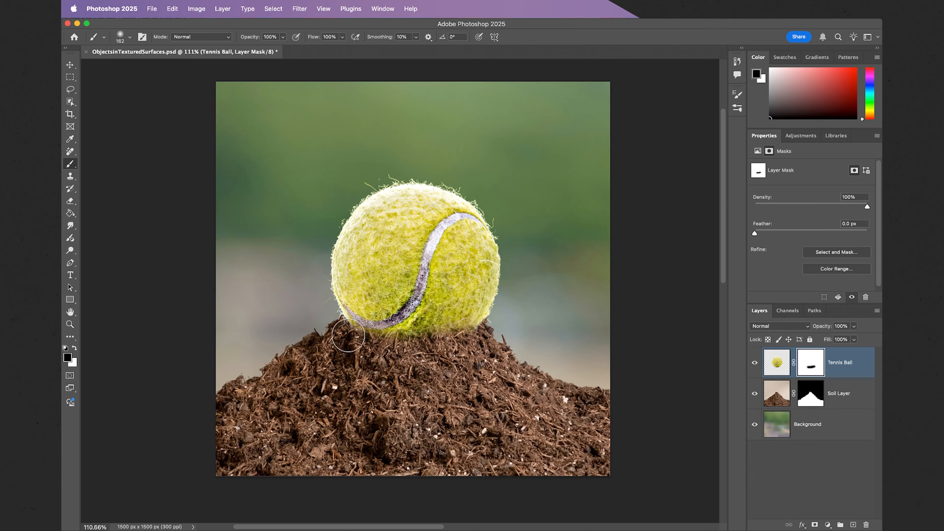
mouse_move(345, 333)
mouse_down()
mouse_move(380, 345)
mouse_move(431, 344)
mouse_up()
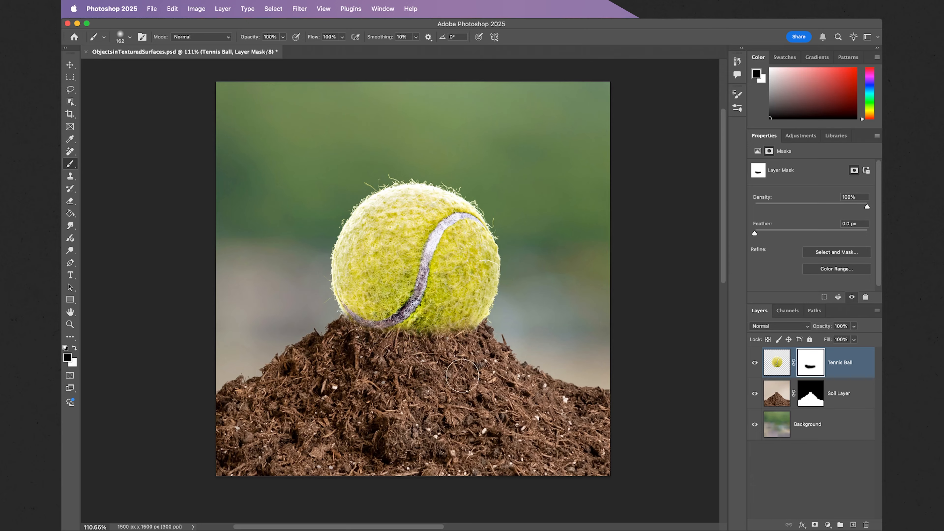
right_click(820, 361)
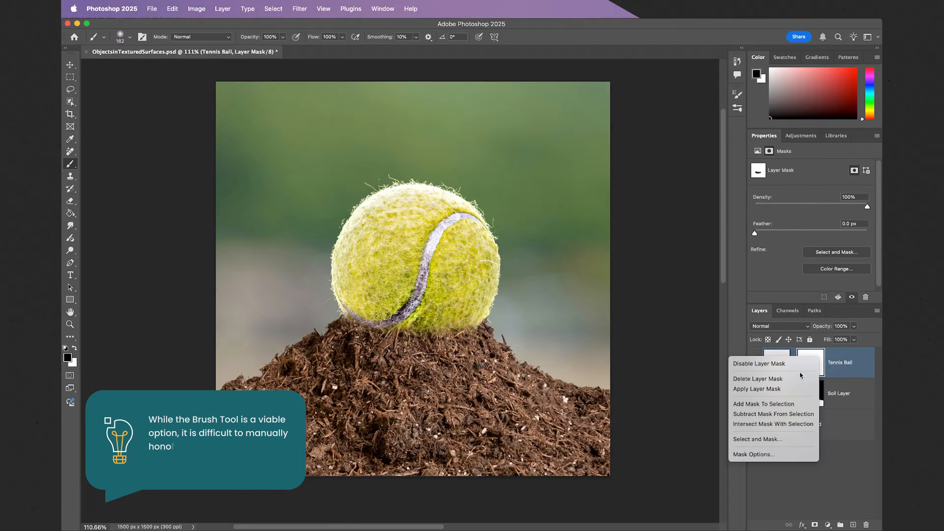
click(795, 379)
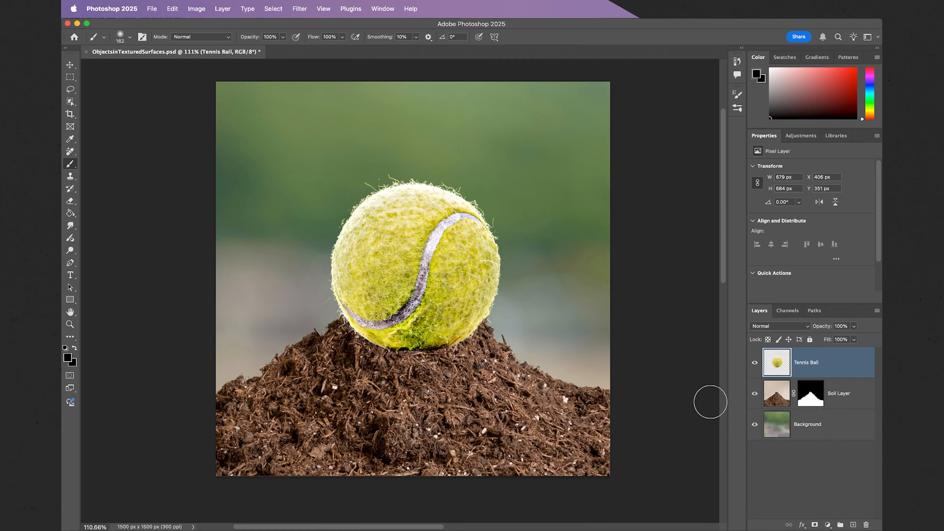
Lower the Tennis Ball layer's opacity to 22%.
click(853, 327)
drag(827, 338, 820, 338)
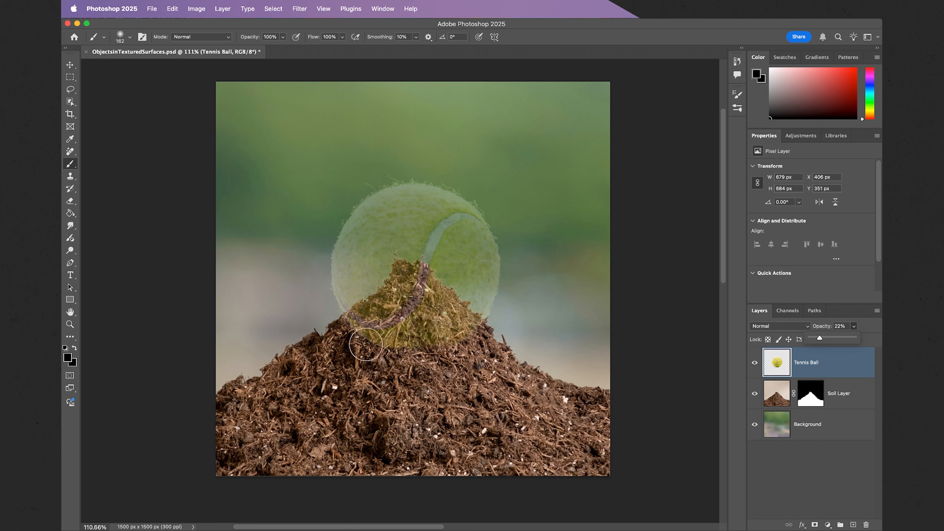
With Soil Layer active, lasso a freehand selection around the whole ball, its lower edge following the soil texture across the ball's base.
click(70, 325)
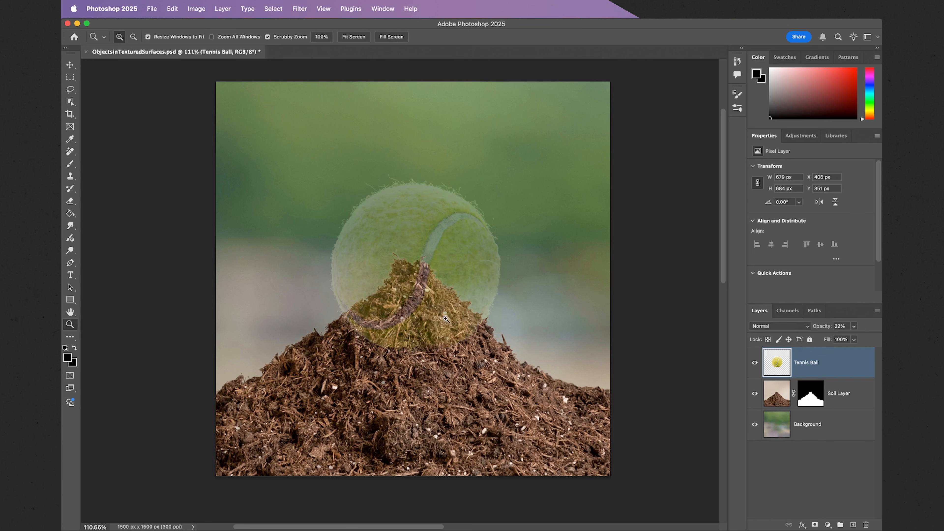
drag(419, 317, 458, 312)
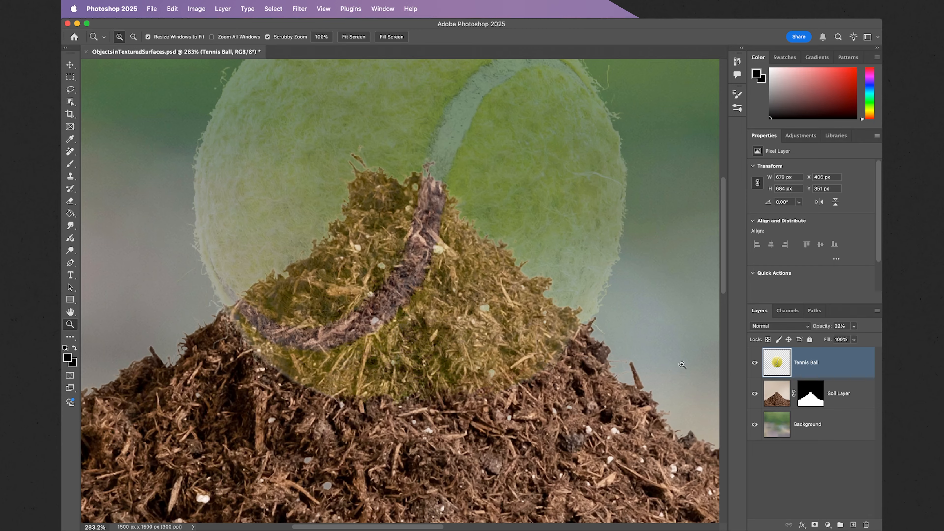
click(773, 393)
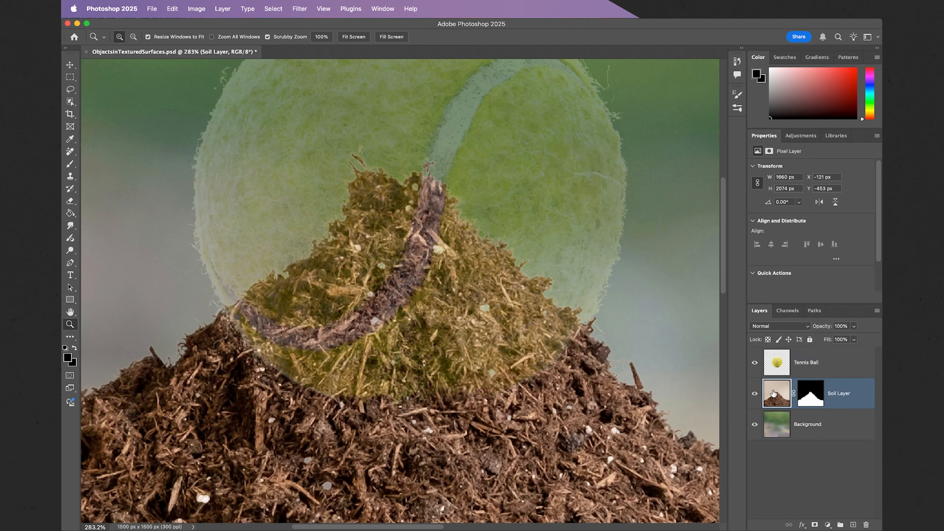
click(71, 90)
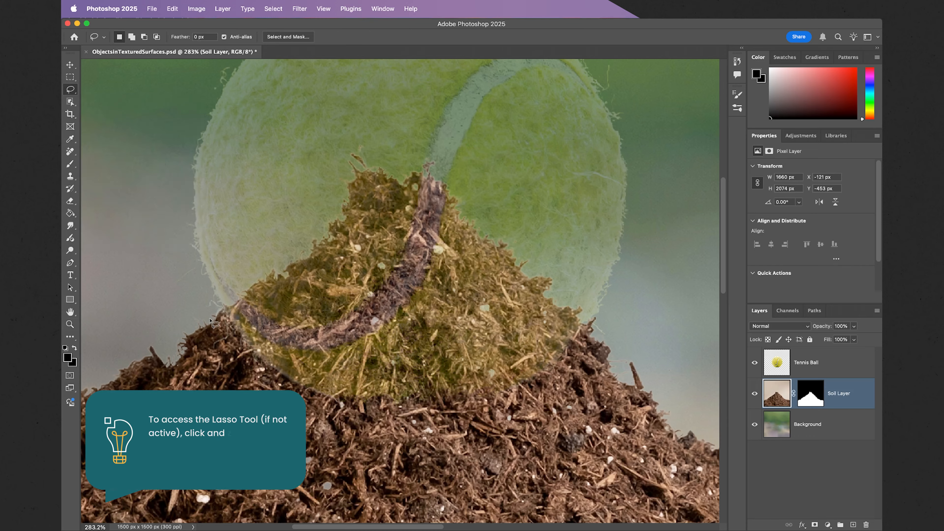
mouse_move(209, 318)
mouse_down()
mouse_move(252, 303)
mouse_move(326, 321)
mouse_move(358, 339)
mouse_up()
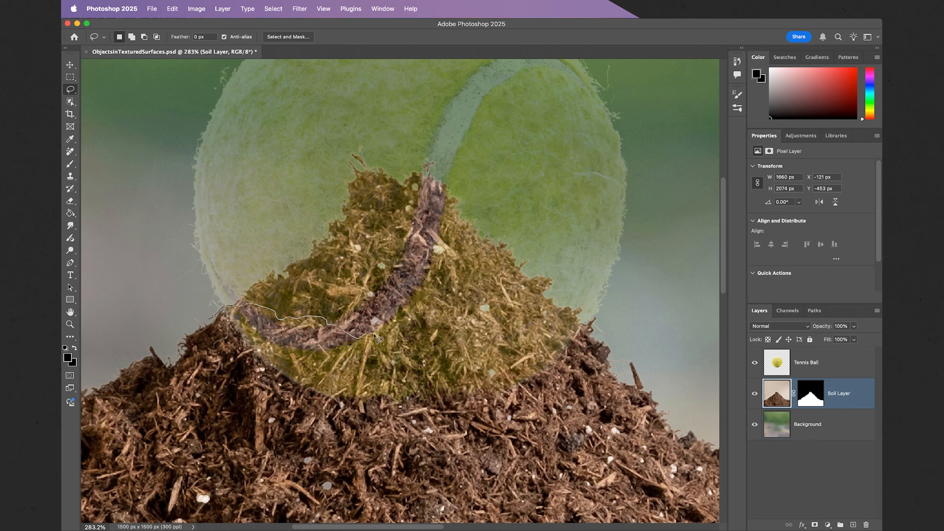
mouse_move(383, 337)
mouse_down()
mouse_move(392, 327)
mouse_move(438, 331)
mouse_up()
mouse_move(438, 334)
mouse_down()
mouse_move(553, 317)
mouse_move(624, 322)
mouse_up()
mouse_move(640, 291)
mouse_down()
mouse_move(647, 131)
mouse_move(638, 98)
mouse_move(592, 61)
mouse_move(530, 37)
mouse_move(249, 39)
mouse_move(180, 64)
mouse_move(128, 129)
mouse_move(98, 242)
mouse_move(88, 327)
mouse_move(97, 406)
mouse_move(126, 431)
mouse_move(181, 438)
mouse_up()
scroll(651, 166, up, 3)
scroll(651, 167, up, 5)
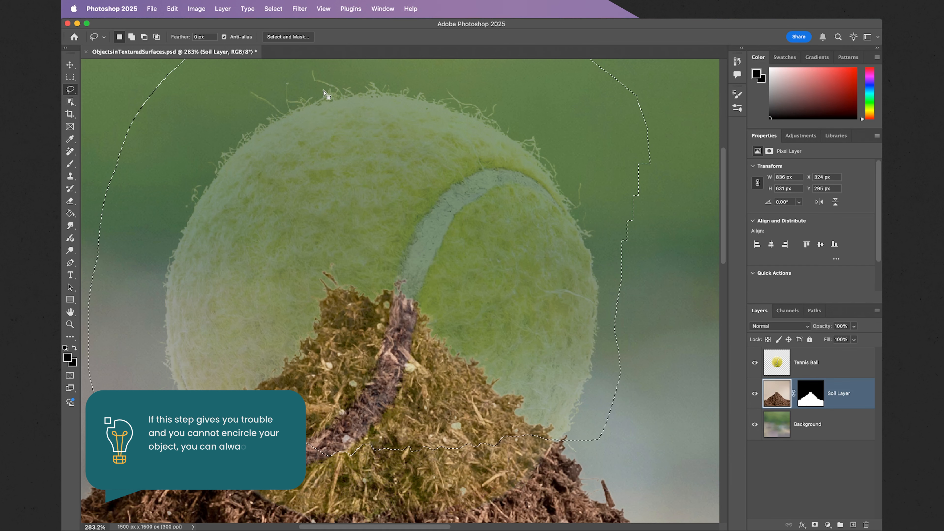
Refine the selection edge in Select and Mask with Smart Radius on and a radius of 4 px.
click(290, 38)
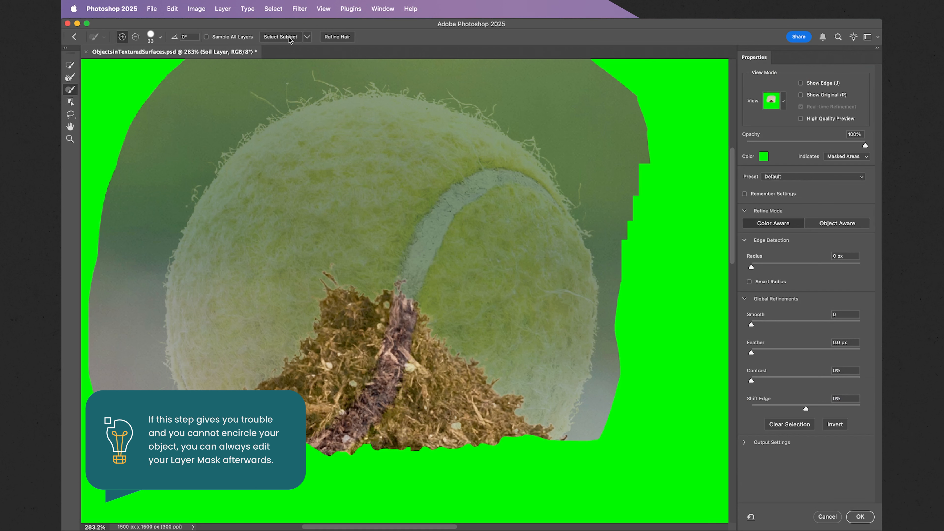
scroll(378, 206, down, 3)
scroll(378, 206, left, 1)
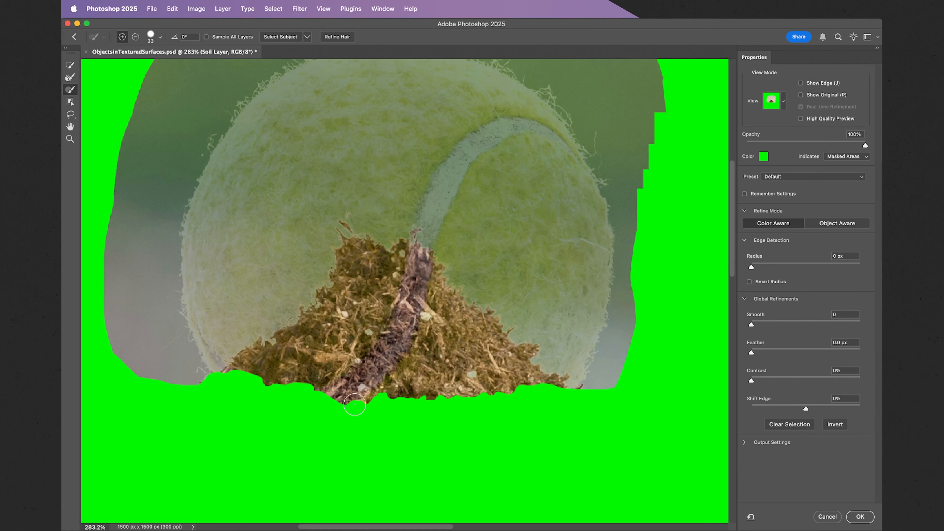
scroll(375, 403, up, 5)
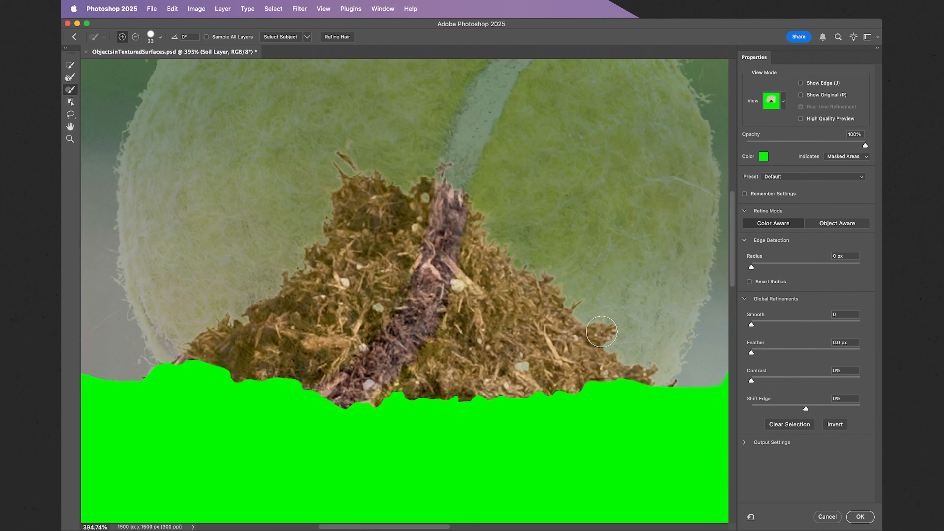
click(749, 282)
drag(751, 266, 775, 266)
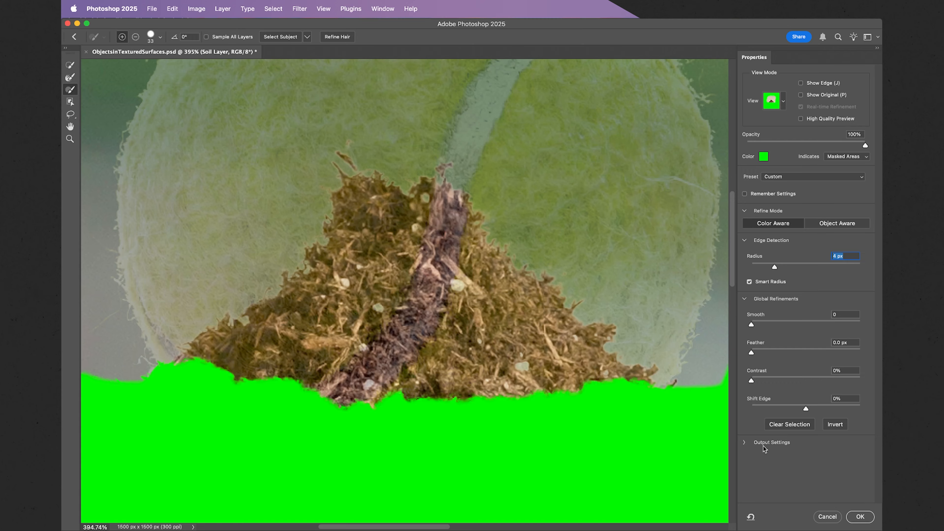
click(859, 516)
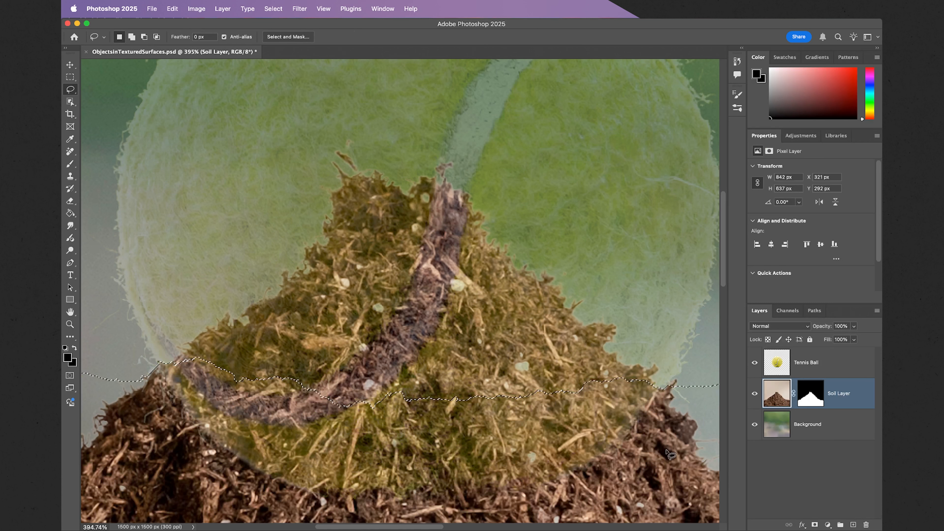
Restore the Tennis Ball layer's opacity to 100% and add a layer mask to it from the selection.
key(super+0)
key(super+minus)
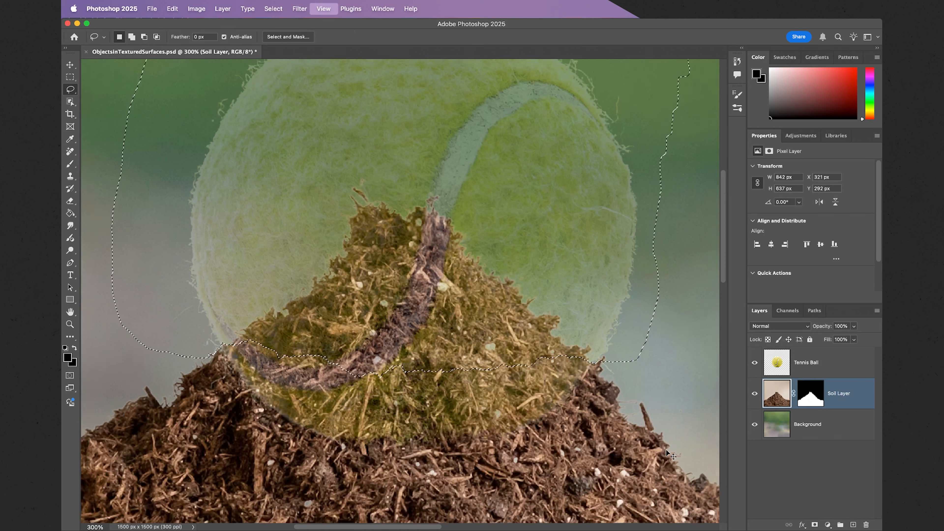
scroll(643, 416, up, 2)
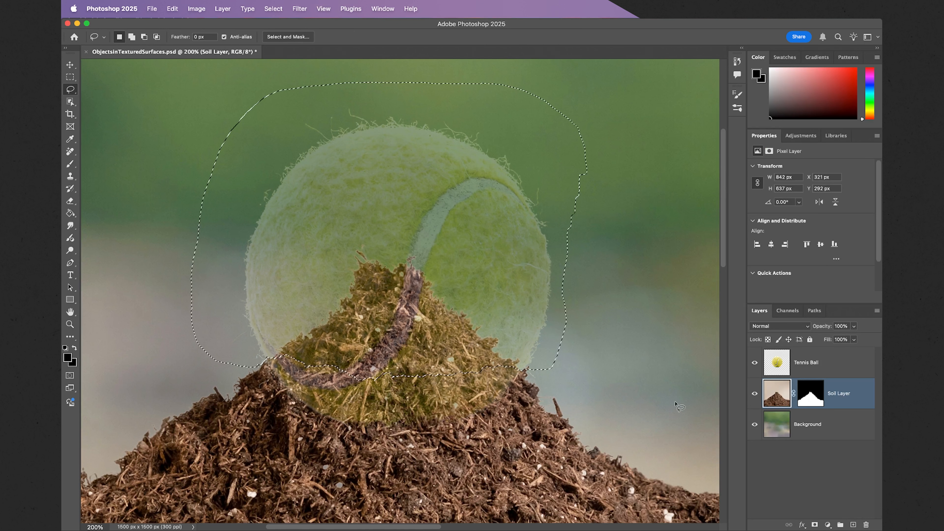
click(802, 364)
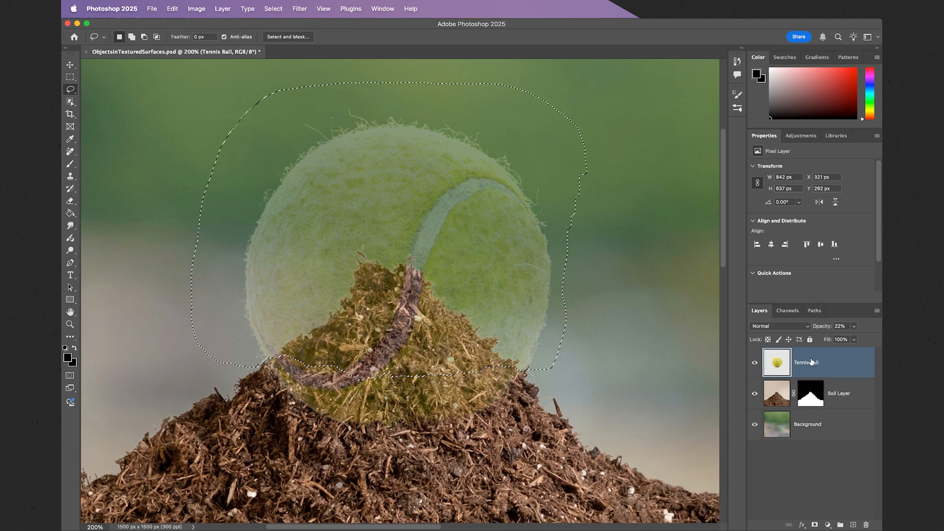
click(854, 326)
drag(845, 336, 876, 338)
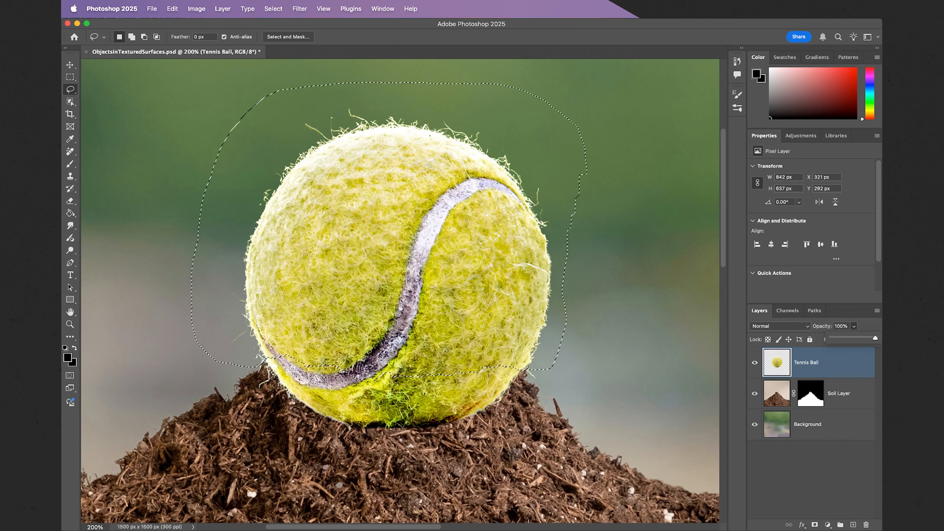
click(815, 525)
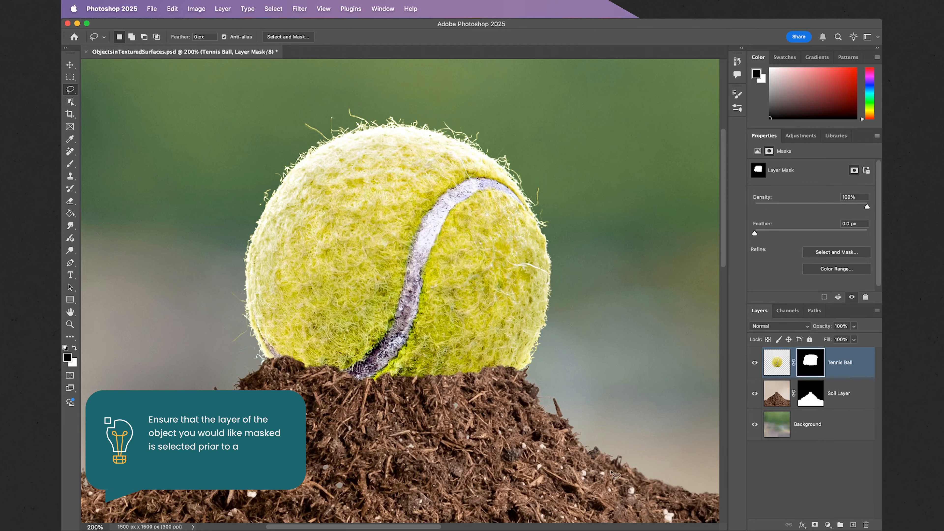
Create a new layer named Shadow above Tennis Ball and clip it to that layer.
key(super+minus)
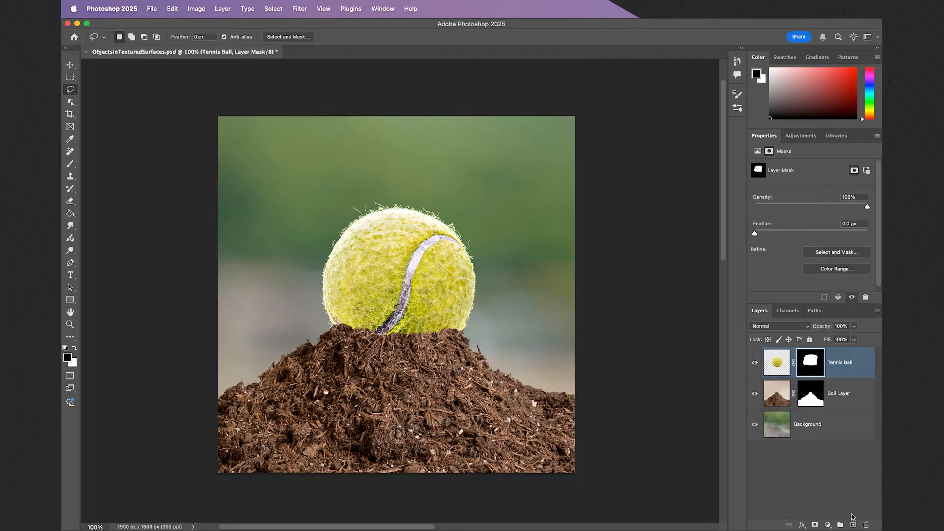
click(853, 525)
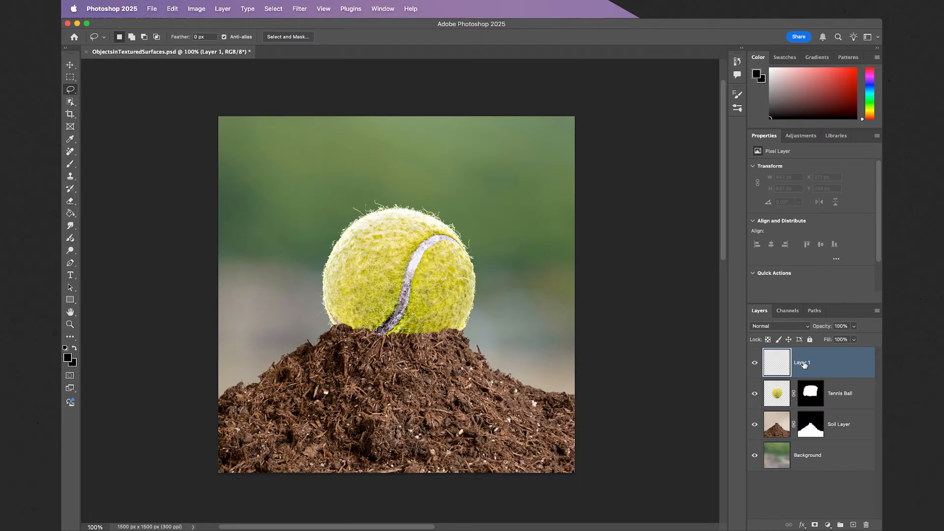
key(BackSpace)
key(Return)
right_click(836, 365)
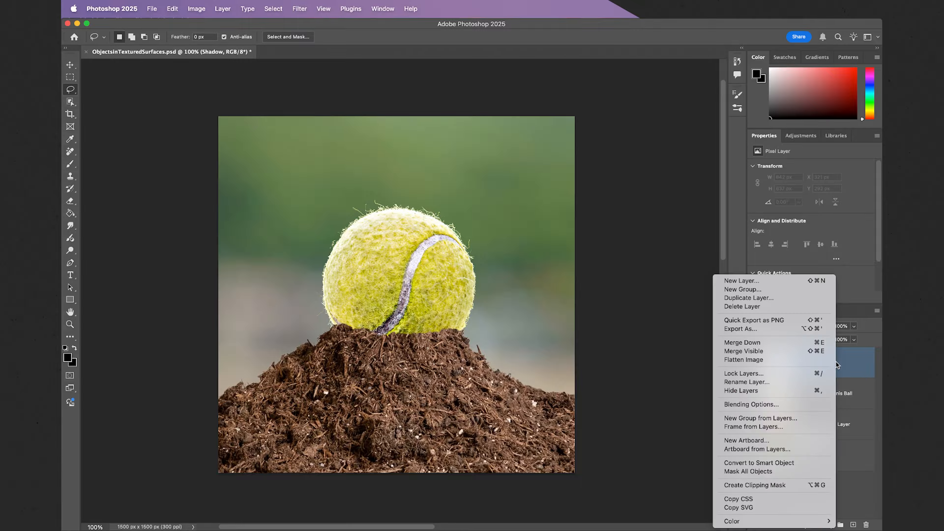
click(771, 484)
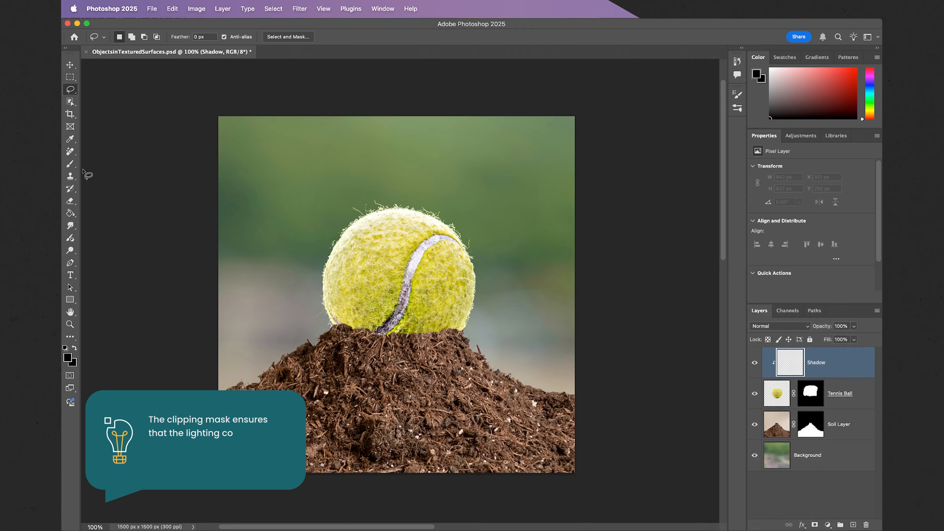
Set the Brush tool to 284 px size and 12% opacity, and the Shadow layer's blend mode to Multiply.
click(70, 164)
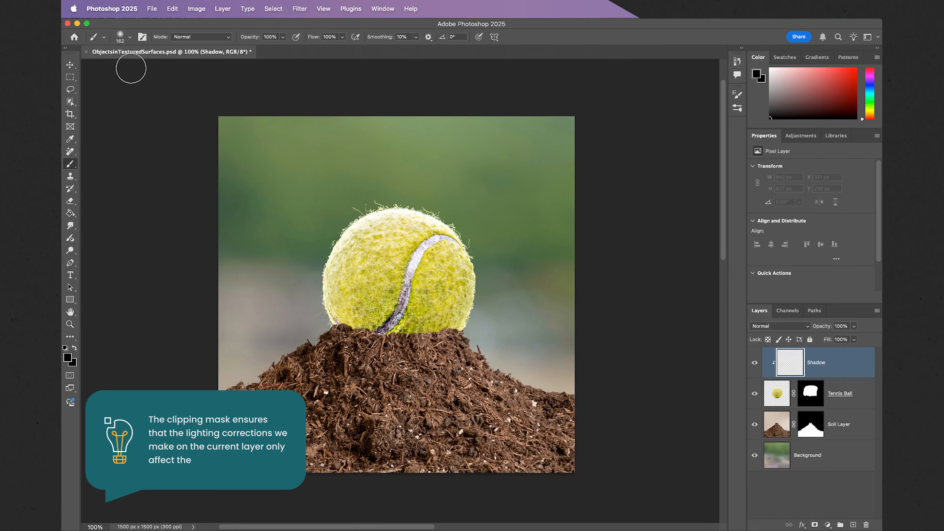
click(128, 39)
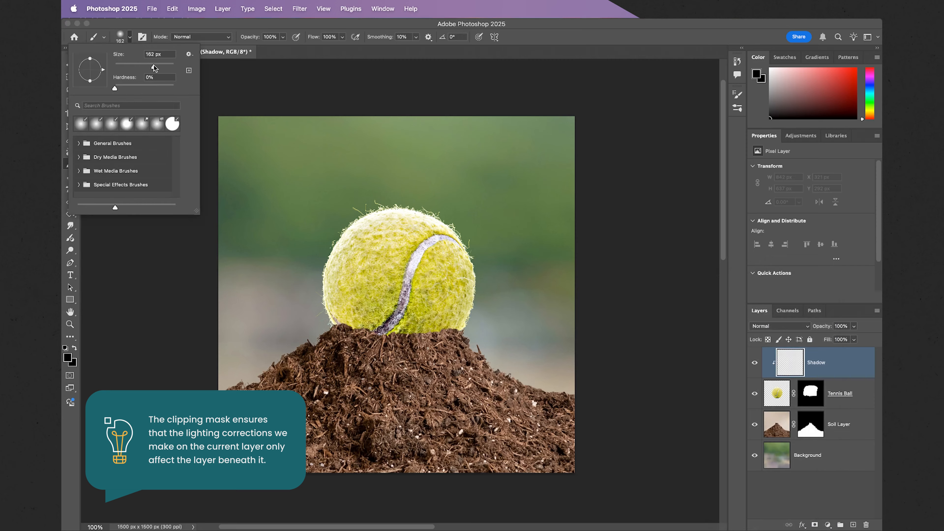
drag(156, 68, 162, 67)
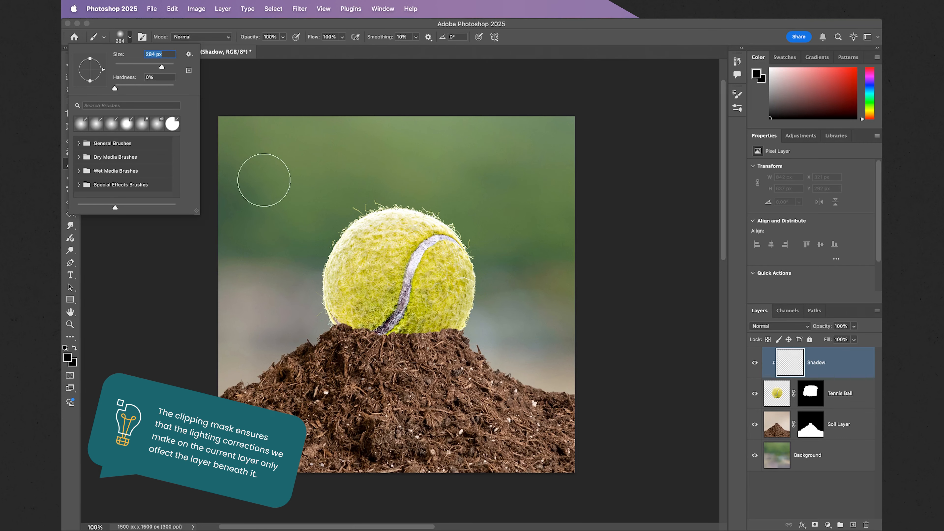
click(271, 37)
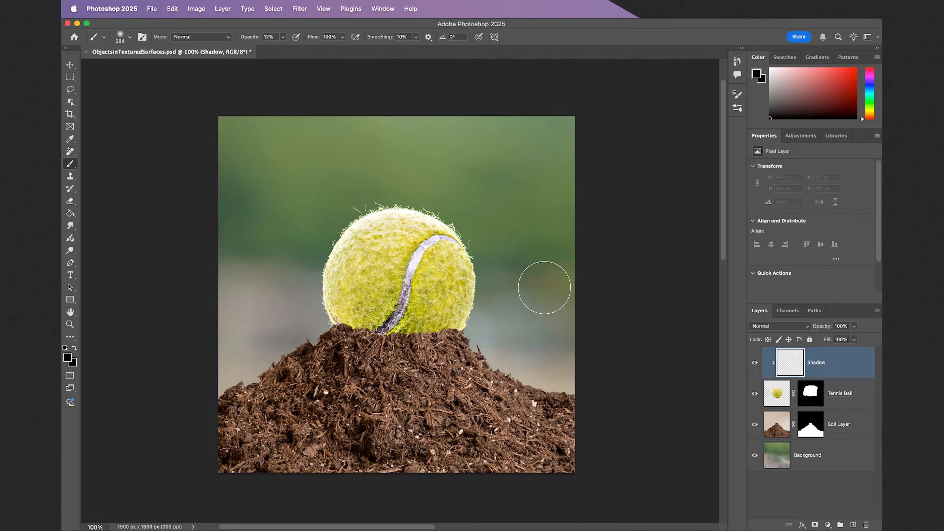
click(764, 326)
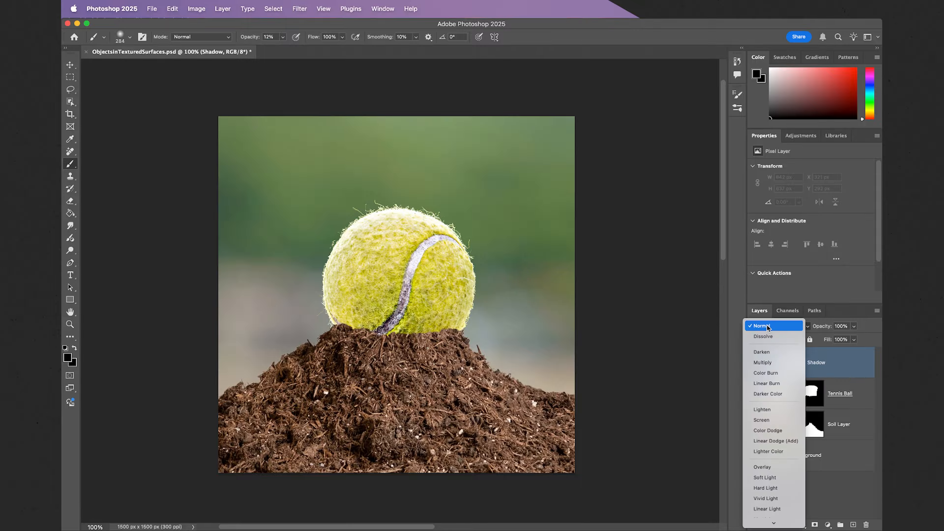
click(759, 363)
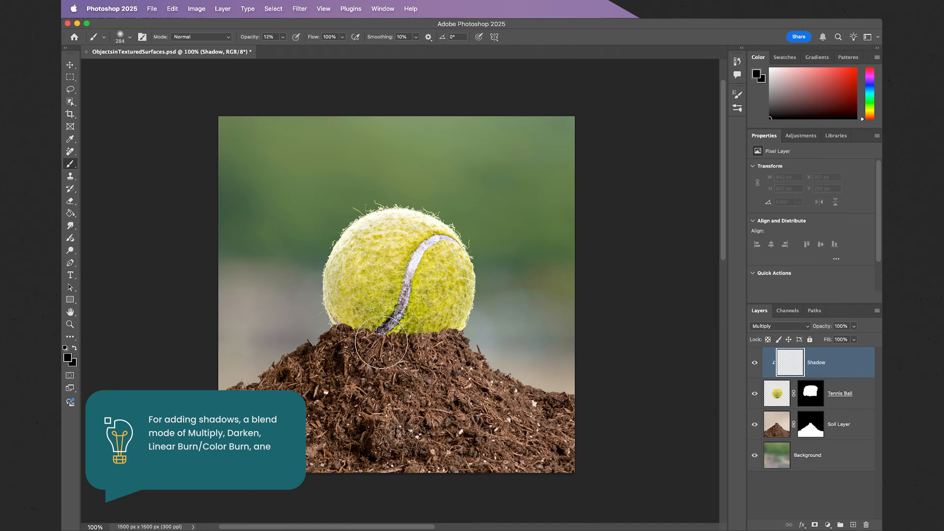
Paint soft black shading along the tennis ball's lower-left side on its Shadow layer, and reduce the brush opacity to 4%.
mouse_move(325, 248)
mouse_down()
mouse_move(312, 263)
mouse_move(316, 295)
mouse_move(355, 336)
mouse_move(400, 351)
mouse_up()
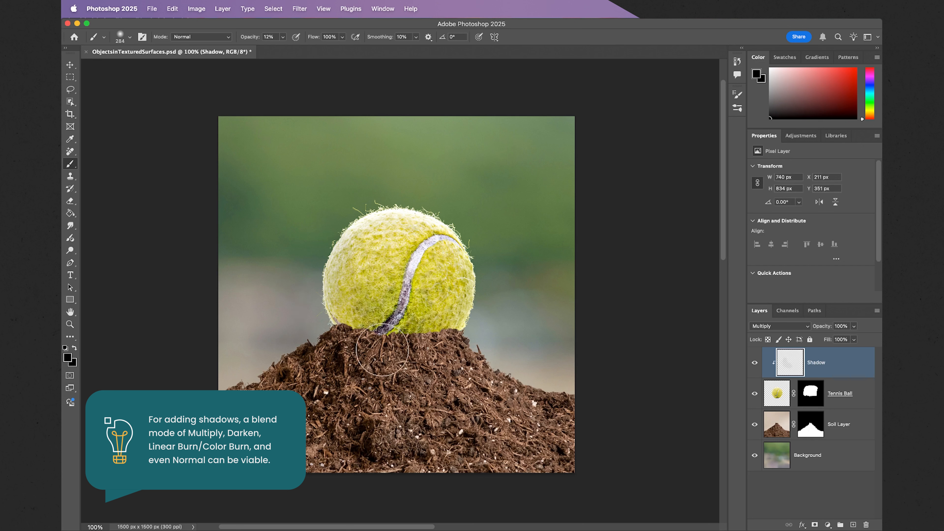
mouse_move(319, 274)
mouse_down()
mouse_move(306, 302)
mouse_move(322, 331)
mouse_move(306, 312)
mouse_move(310, 302)
mouse_move(337, 337)
mouse_move(405, 348)
mouse_move(337, 329)
mouse_move(308, 296)
mouse_up()
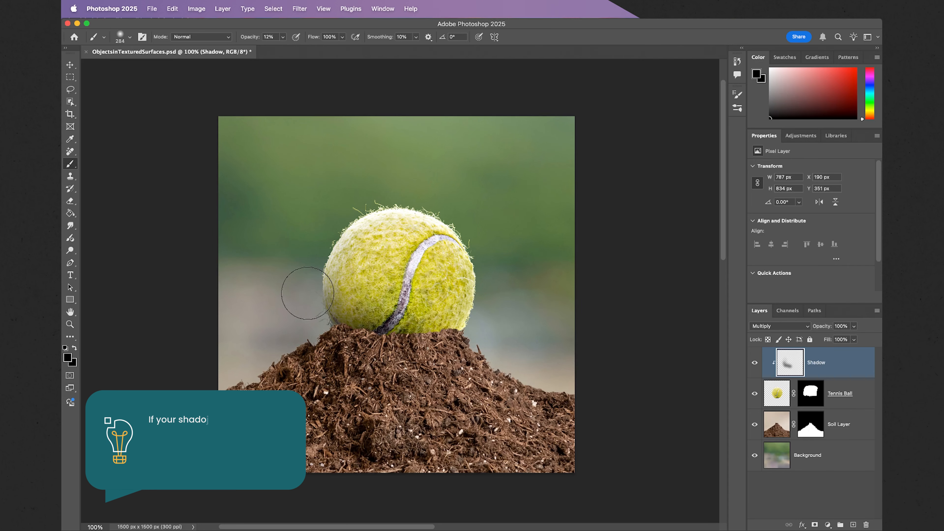
click(274, 41)
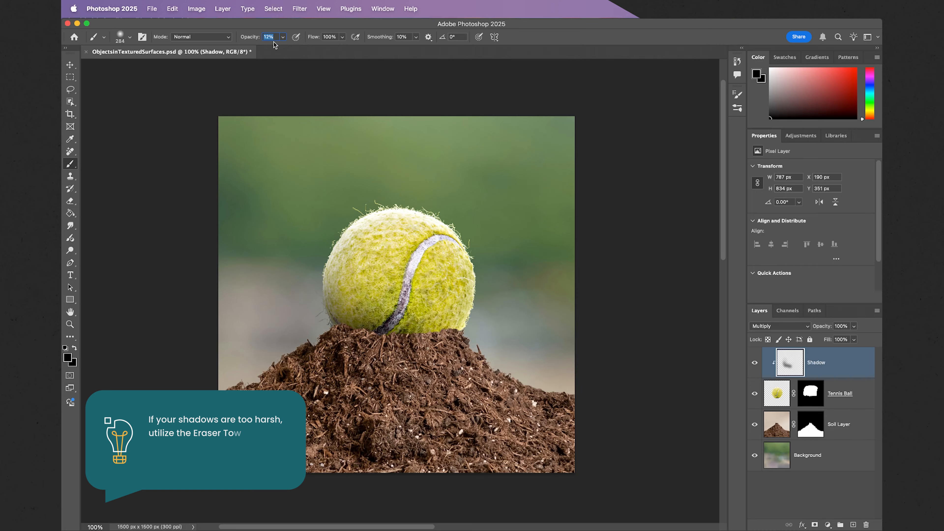
key(BackSpace)
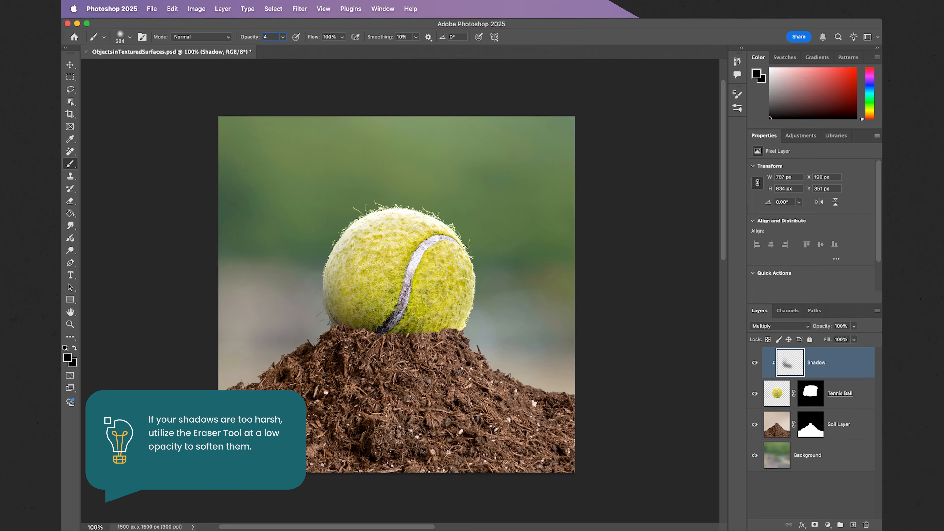
key(Return)
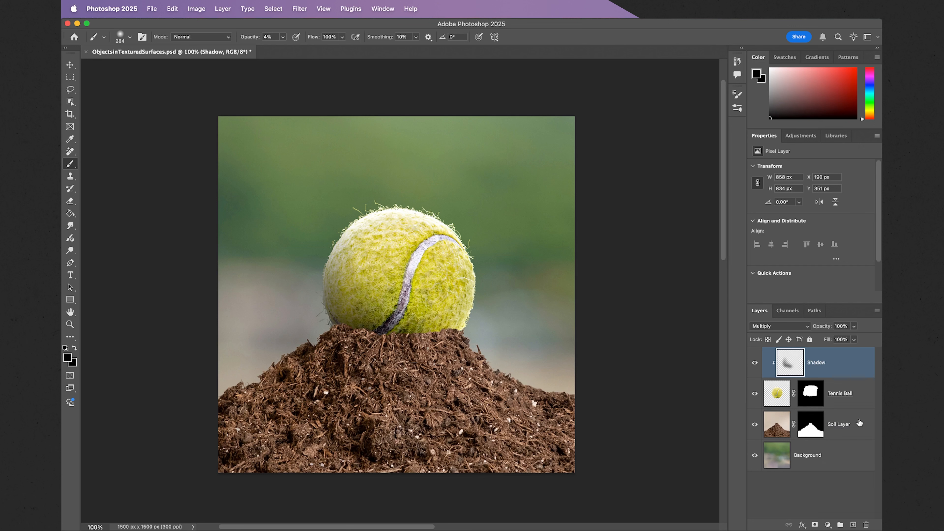
Create a new layer named Shadow directly above Soil Layer and clip it to that layer.
click(860, 423)
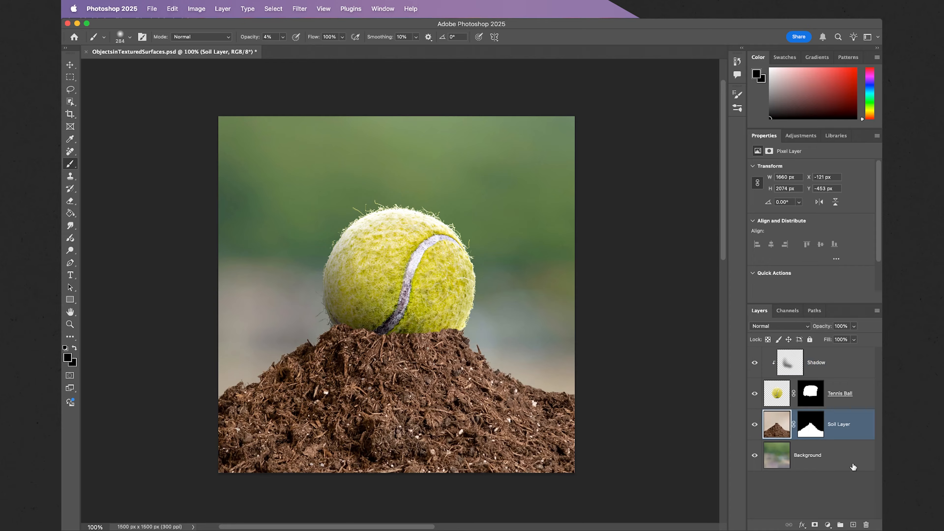
click(854, 525)
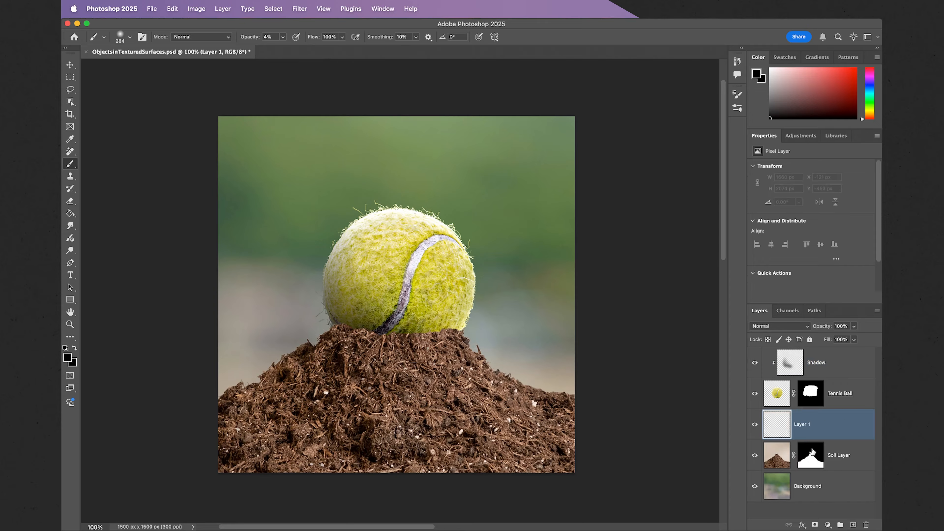
key(BackSpace)
text(Shadow)
key(Return)
right_click(846, 422)
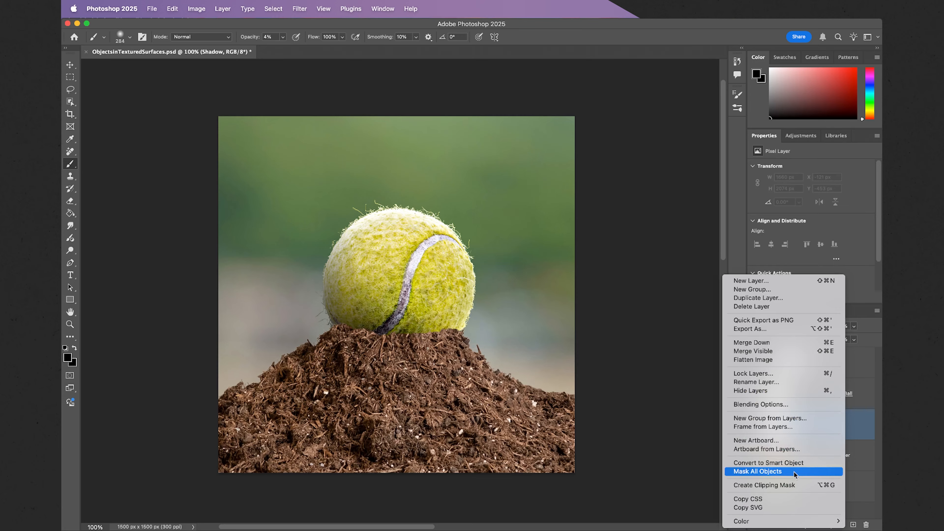
click(791, 486)
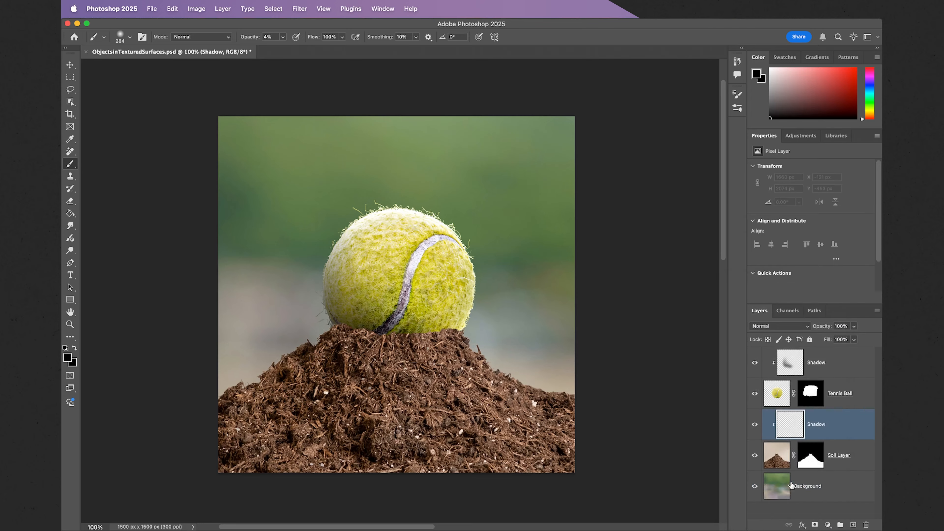
Set the soil's Shadow layer to Multiply and paint a soft shadow on the soil at the ball's base.
click(779, 327)
click(762, 360)
mouse_move(365, 322)
mouse_down()
mouse_move(356, 320)
mouse_move(386, 321)
mouse_move(270, 345)
mouse_move(343, 316)
mouse_move(387, 327)
mouse_move(348, 307)
mouse_move(373, 336)
mouse_move(281, 347)
mouse_move(348, 310)
mouse_move(369, 314)
mouse_up()
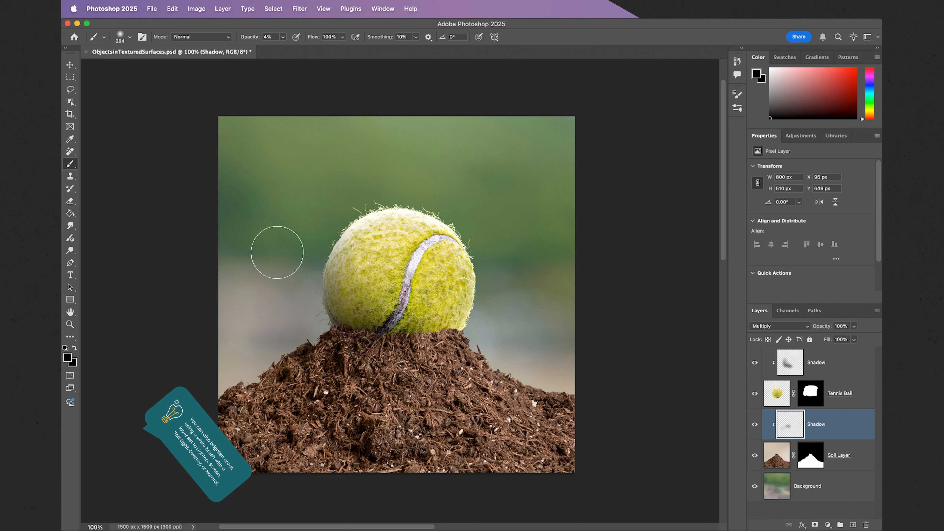
click(74, 78)
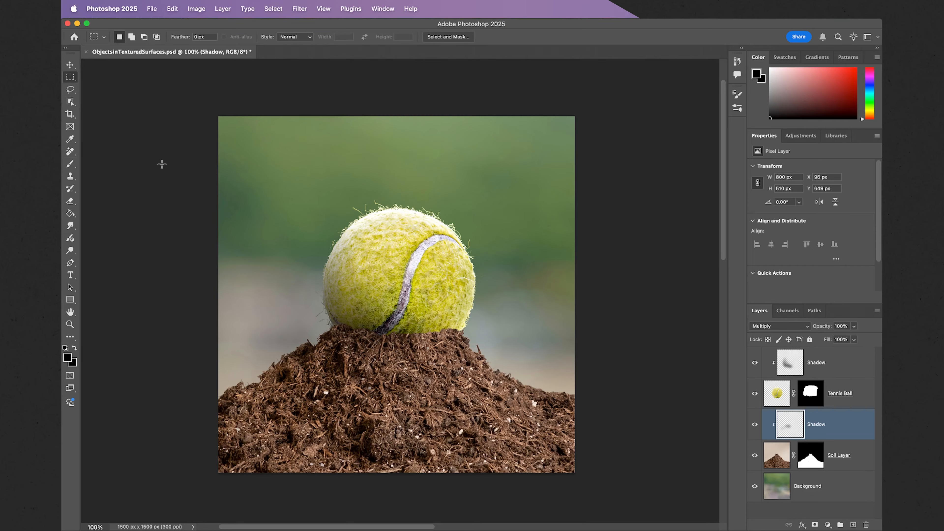